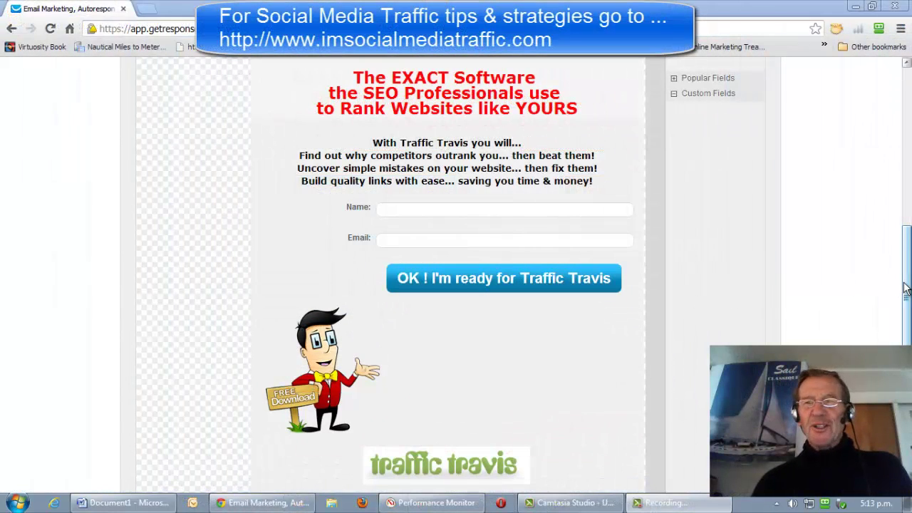
Scroll through the Traffic Travis form design and advance to the Settings step
left_click_drag(904, 285, 900, 351)
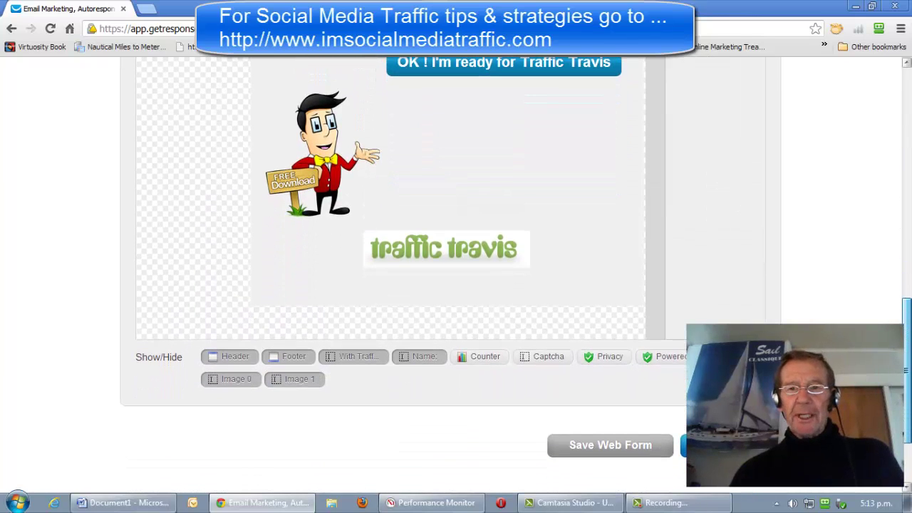
left_click(702, 465)
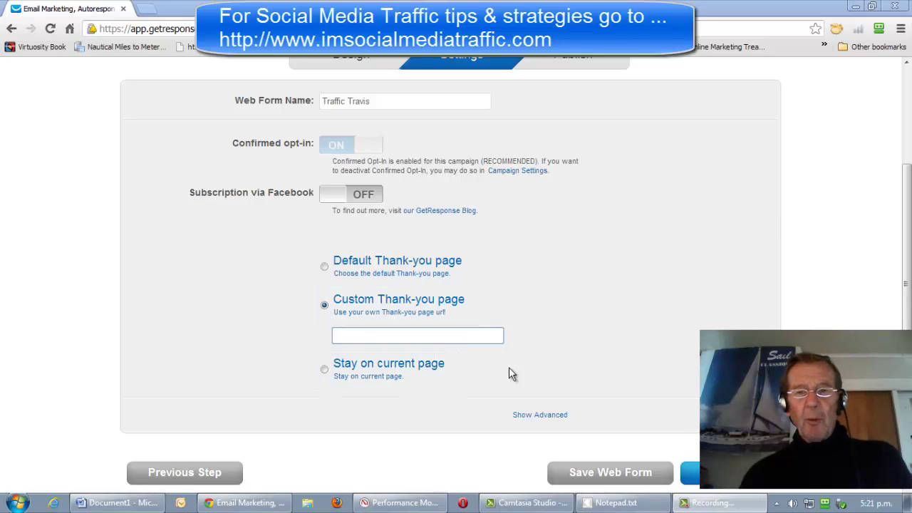
Copy the ClickBank hoplink from the notes into the Custom Thank-you page URL field, then advance to Publish
left_click(611, 503)
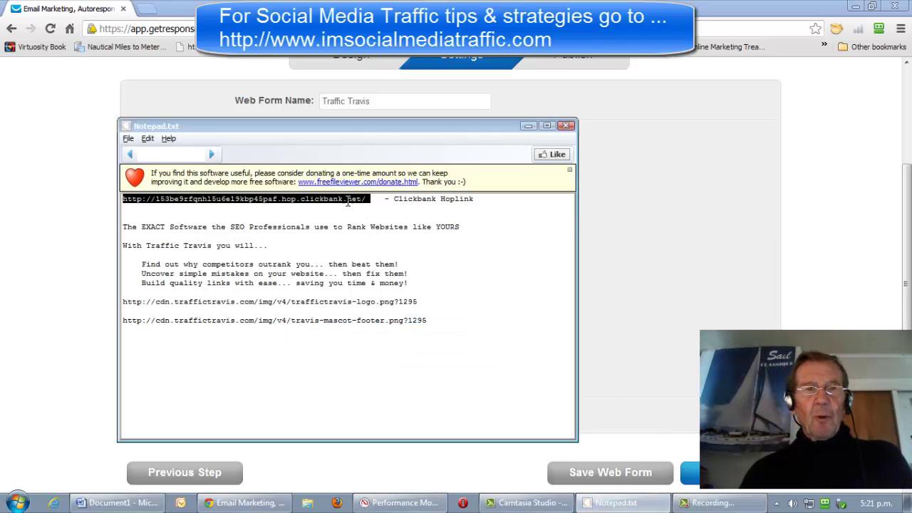
right_click(318, 199)
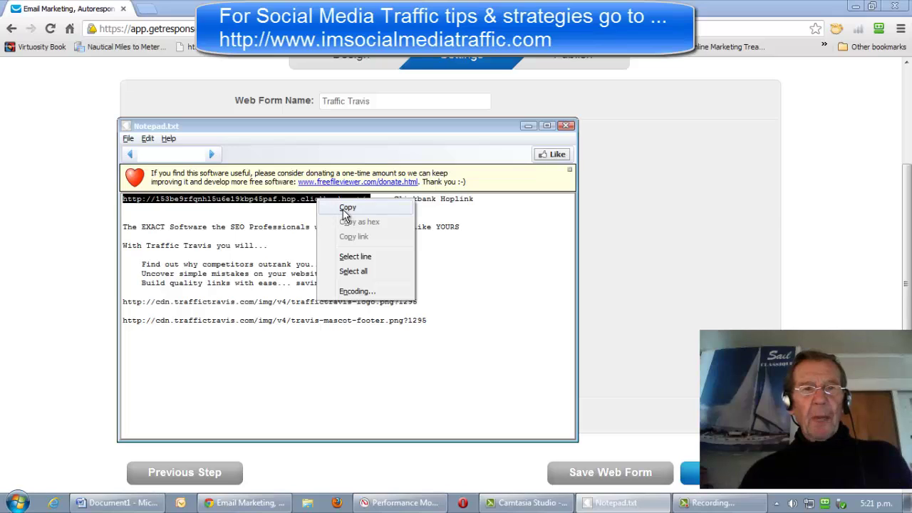
left_click(346, 207)
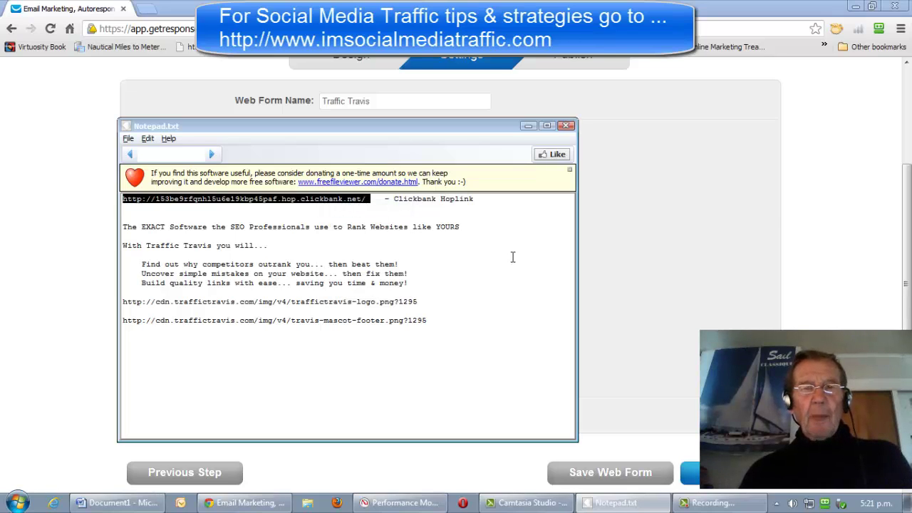
left_click(528, 125)
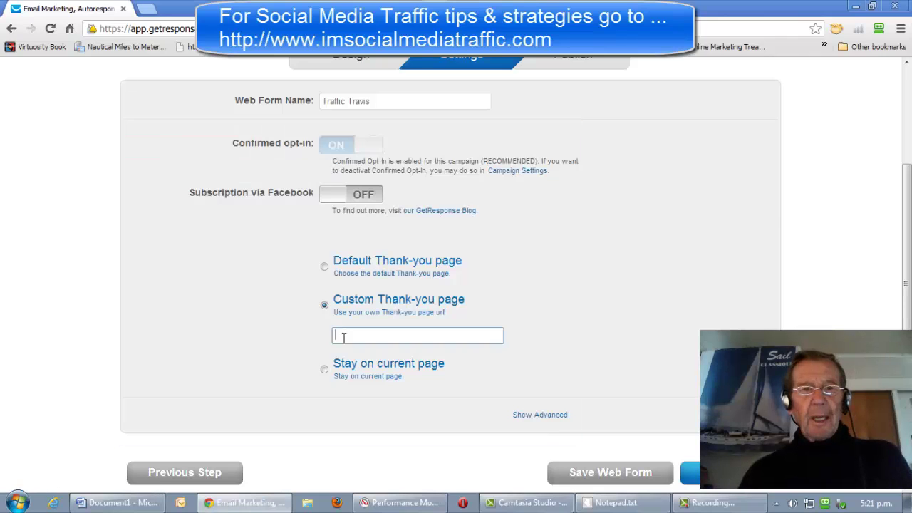
right_click(338, 336)
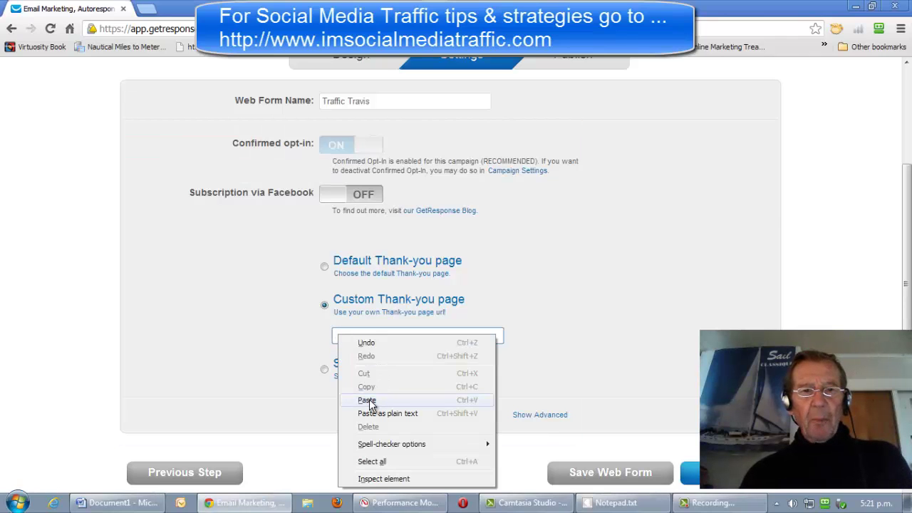
left_click(369, 400)
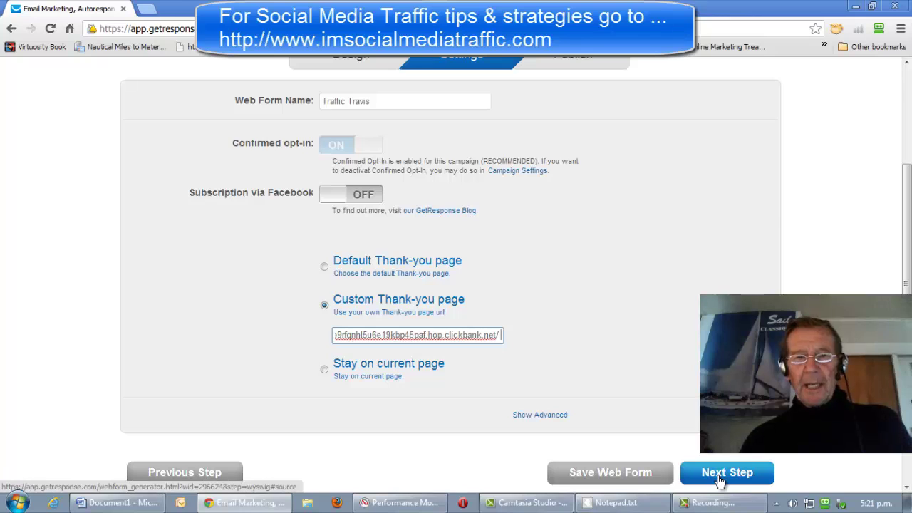
left_click(719, 477)
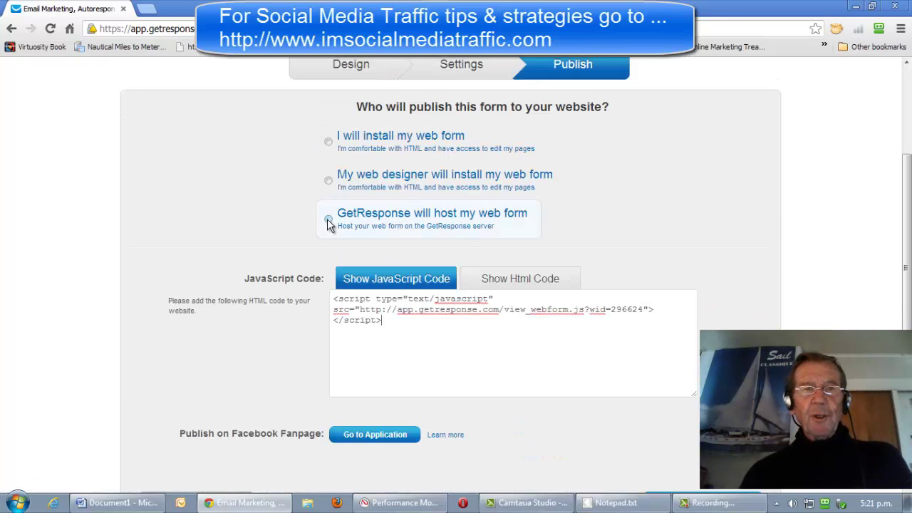
Choose 'GetResponse will host my web form', copy its link, and finish the form
left_click(328, 220)
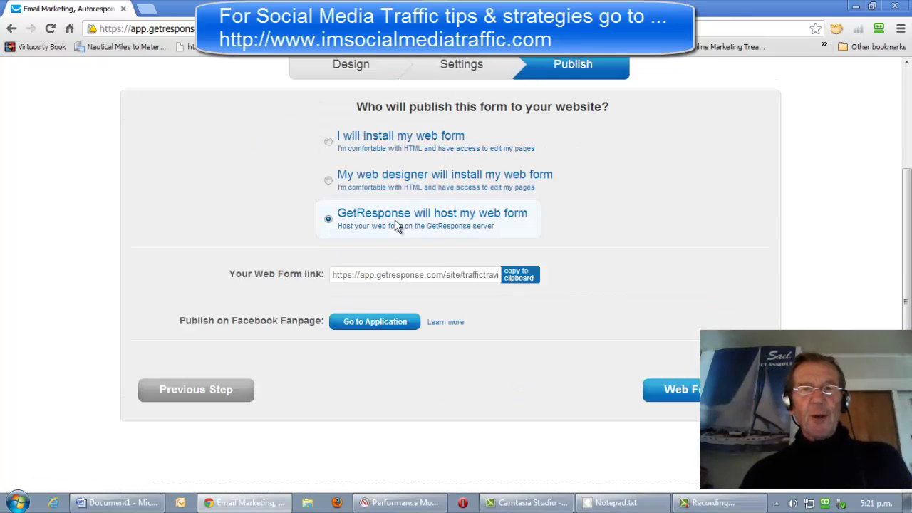
left_click(517, 278)
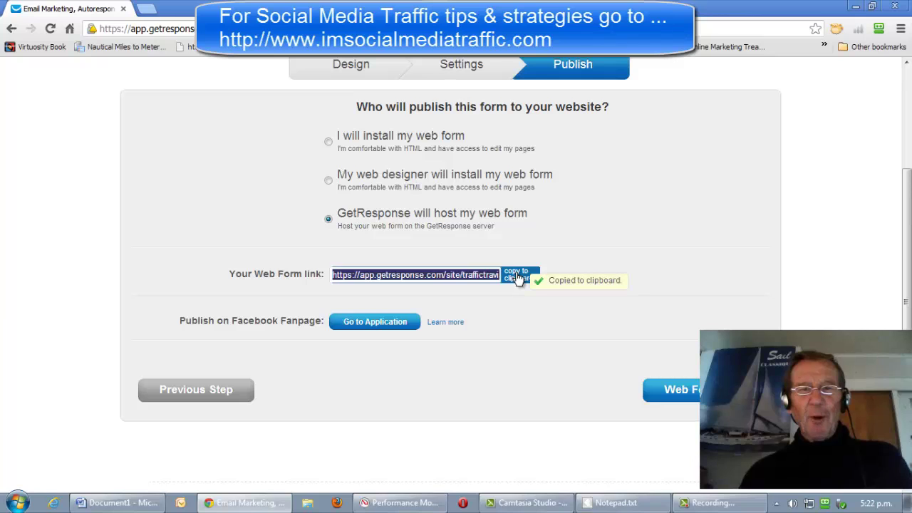
left_click(614, 506)
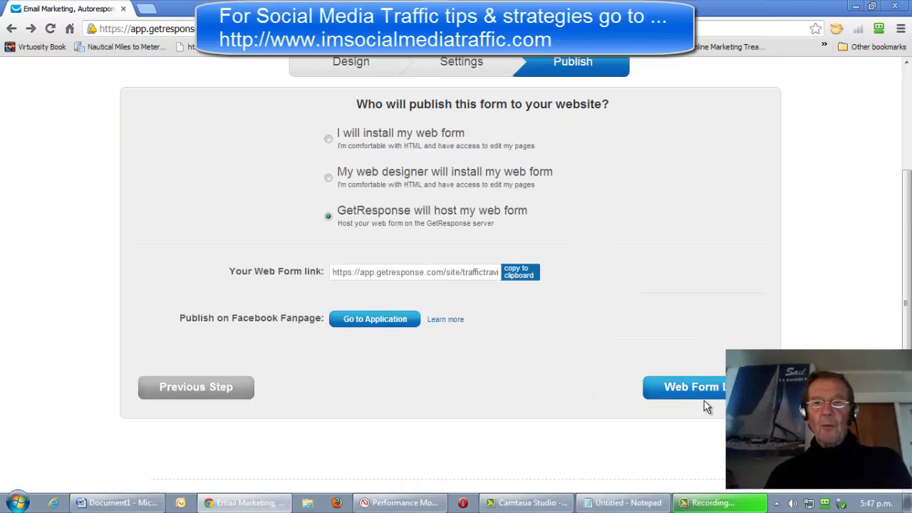
left_click(688, 392)
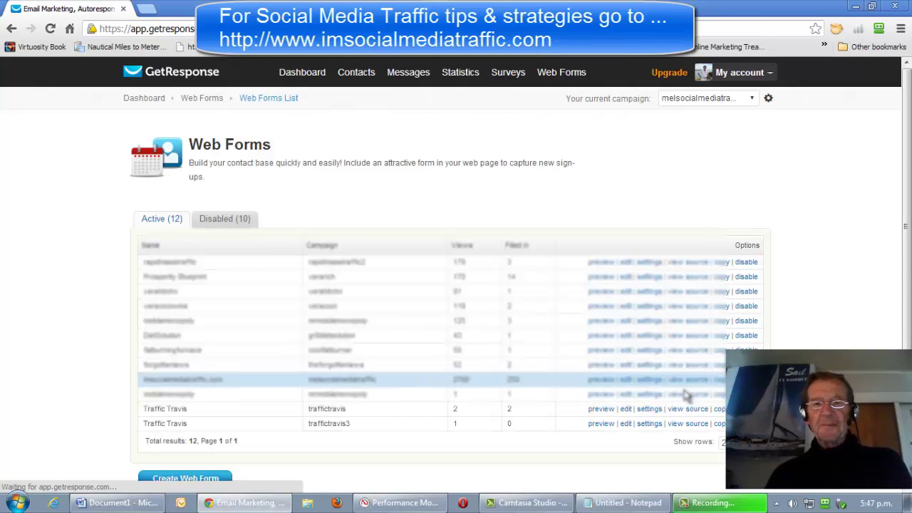
Preview the last Traffic Travis form in the list, then switch to the notes
left_click(601, 426)
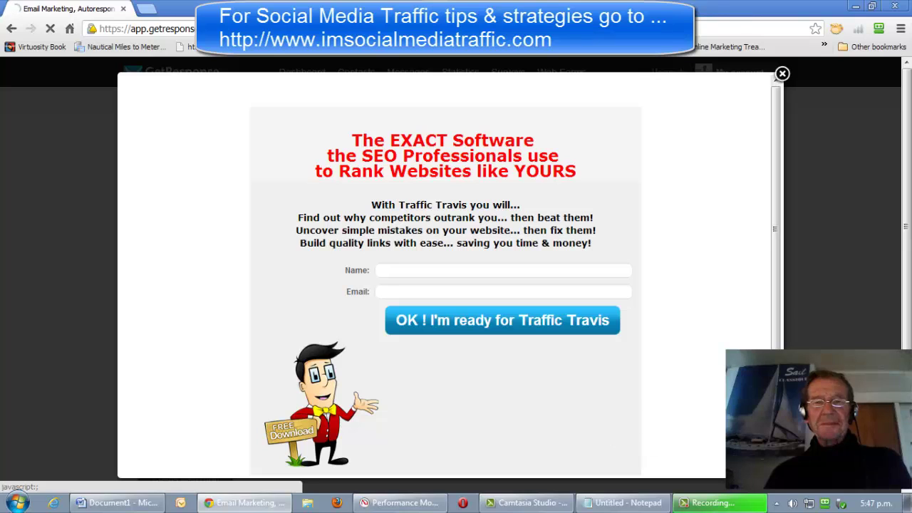
left_click_drag(780, 191, 776, 245)
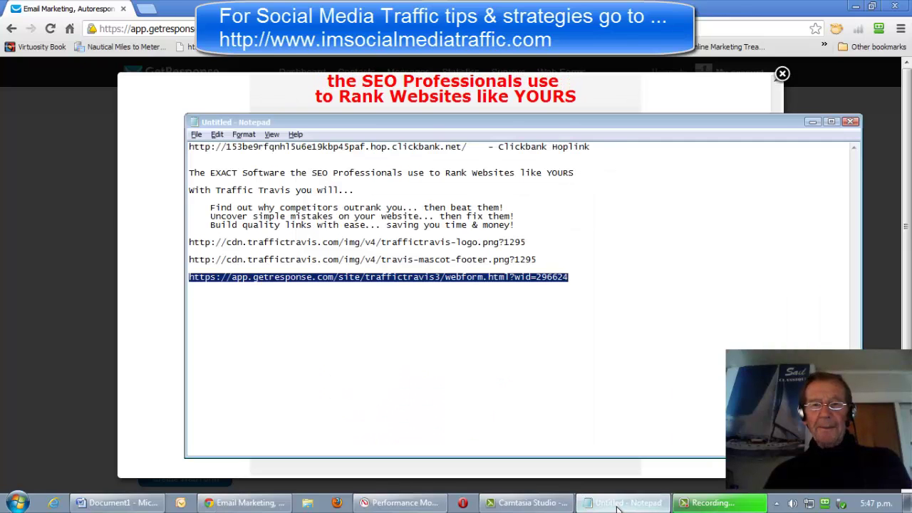
left_click(620, 505)
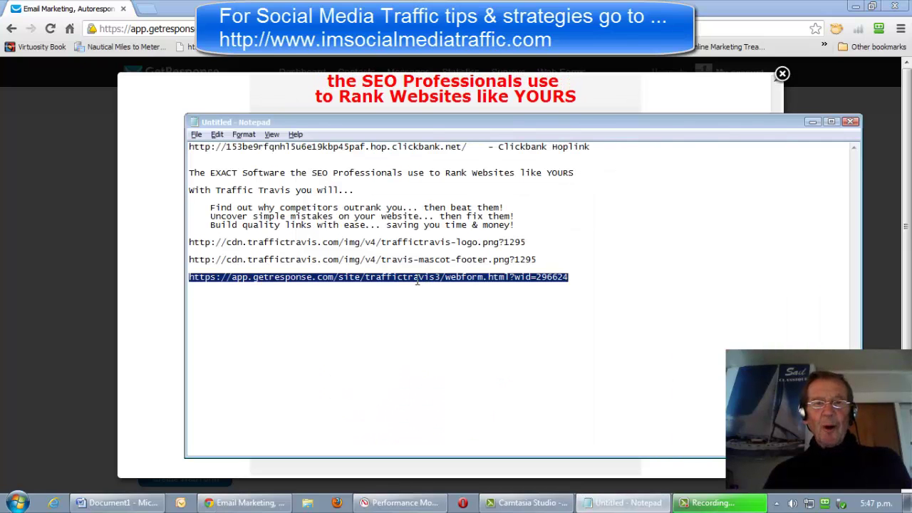
Copy the getresponse web form URL from the Notepad notes
right_click(417, 280)
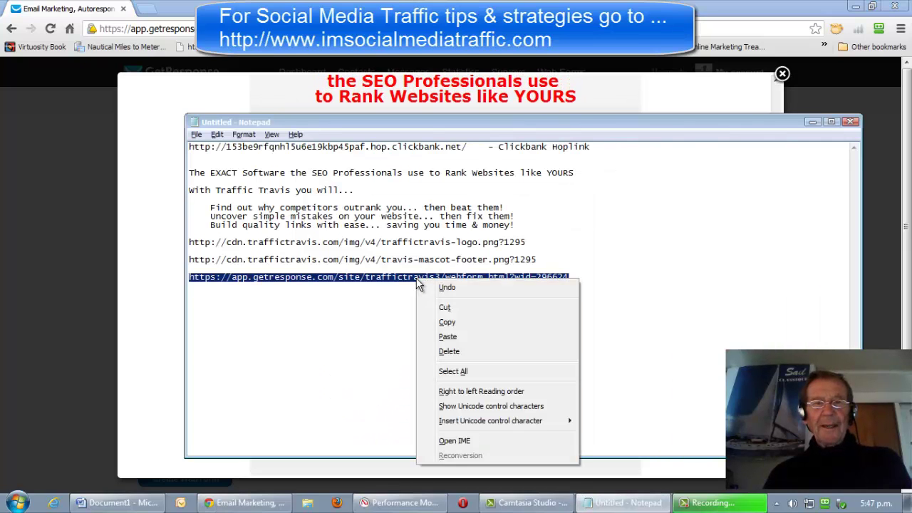
left_click(447, 324)
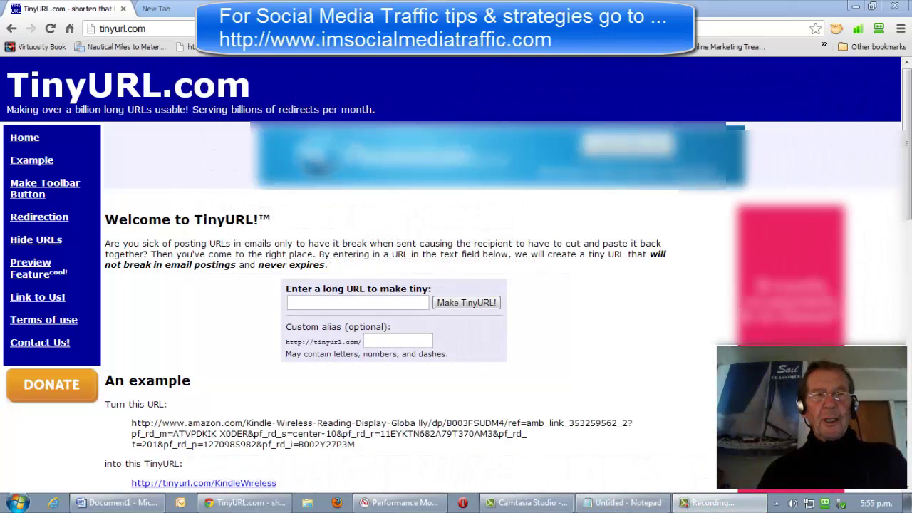
Paste the webform URL into TinyURL with alias 'TrafficTravis3' and create the short link
left_click(358, 303)
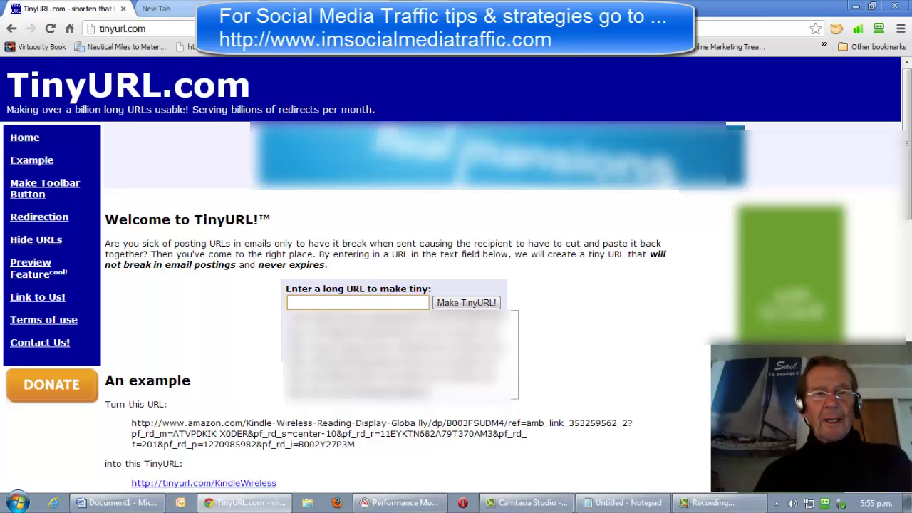
right_click(289, 302)
left_click(319, 366)
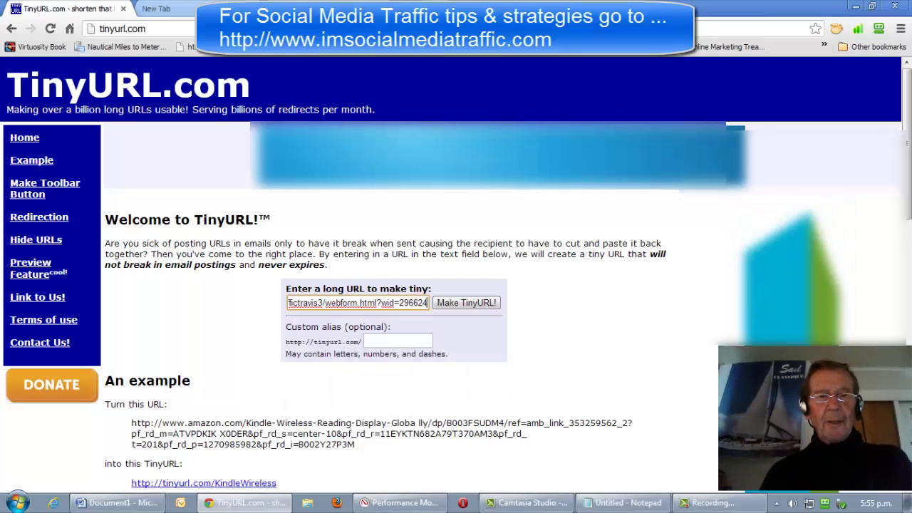
left_click(385, 341)
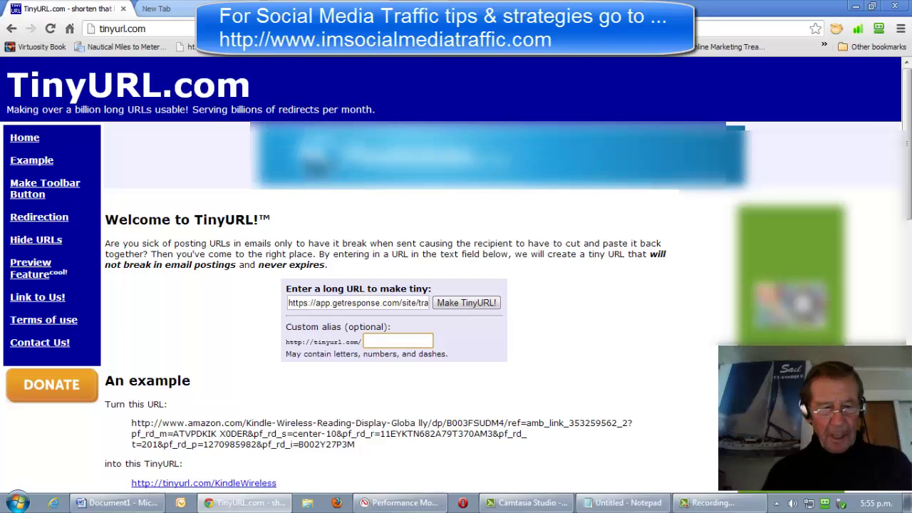
type("TrafficTravis3")
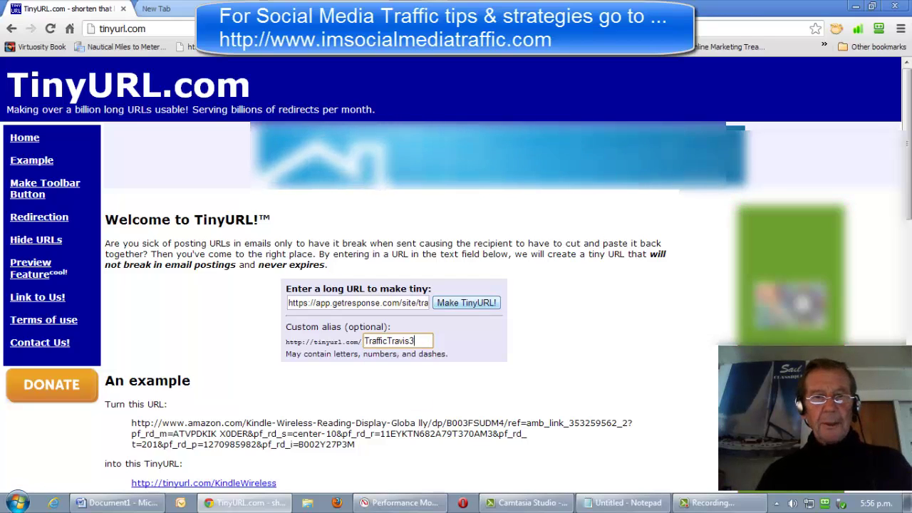
key("shift+Tab")
key("Return")
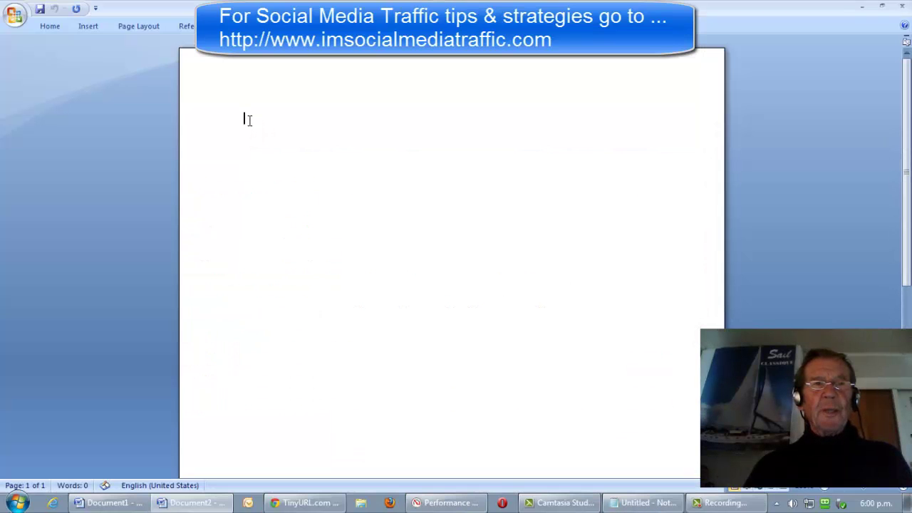
Paste tinyurl.com/TrafficTravis3 into the blank Word document as a hyperlink and Ctrl+click it
right_click(248, 119)
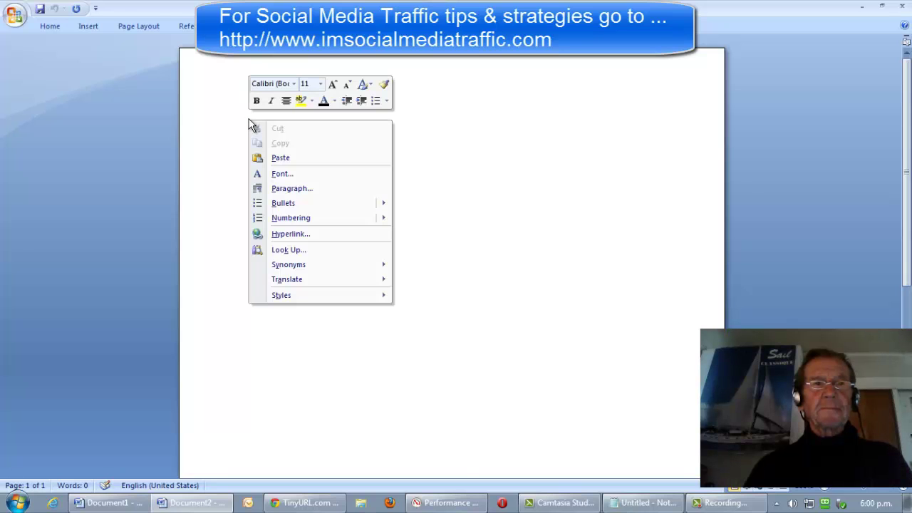
left_click(254, 155)
key("Return")
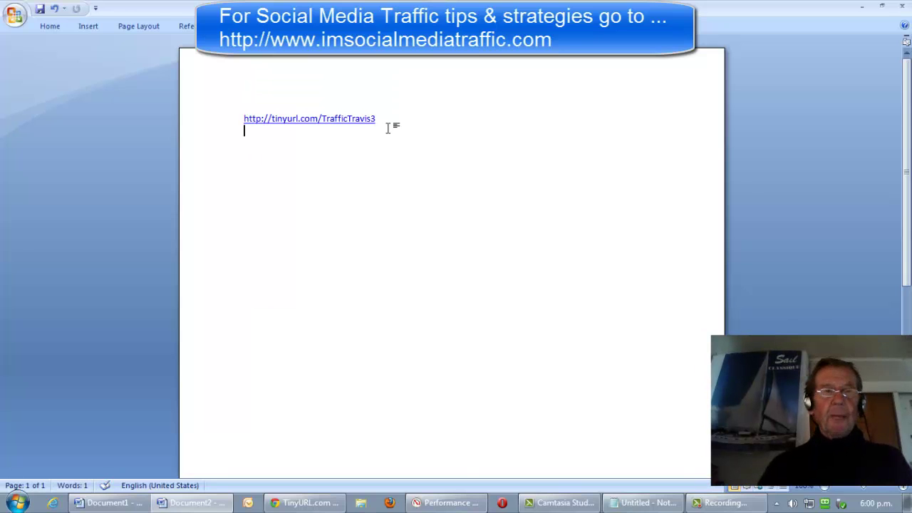
left_click(305, 119, "ctrl")
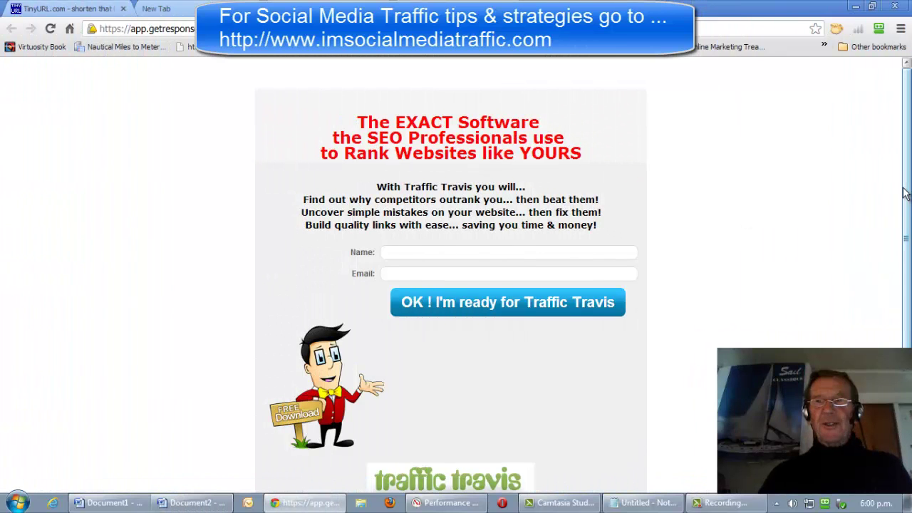
Fill in a subscriber name and e-mail, then submit with 'OK! I'm ready for Traffic Travis'
scroll(520, 209, "down", 3)
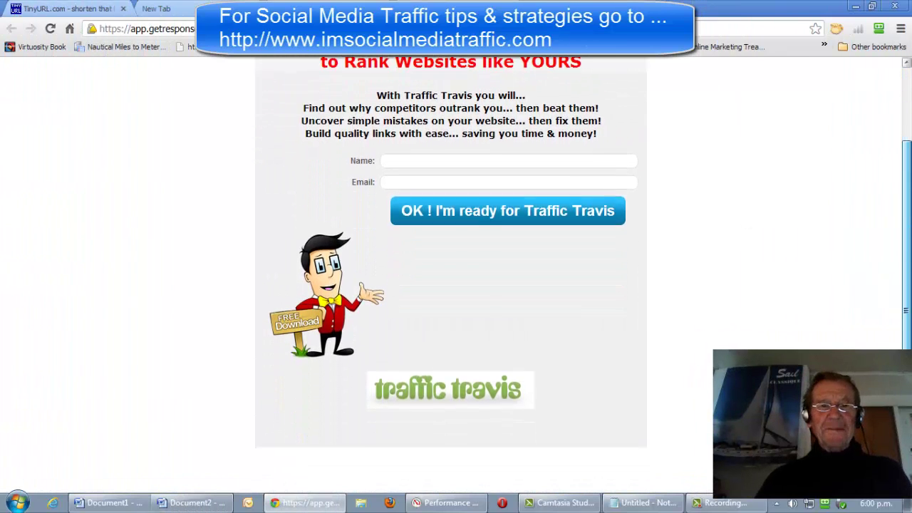
scroll(520, 209, "up", 2)
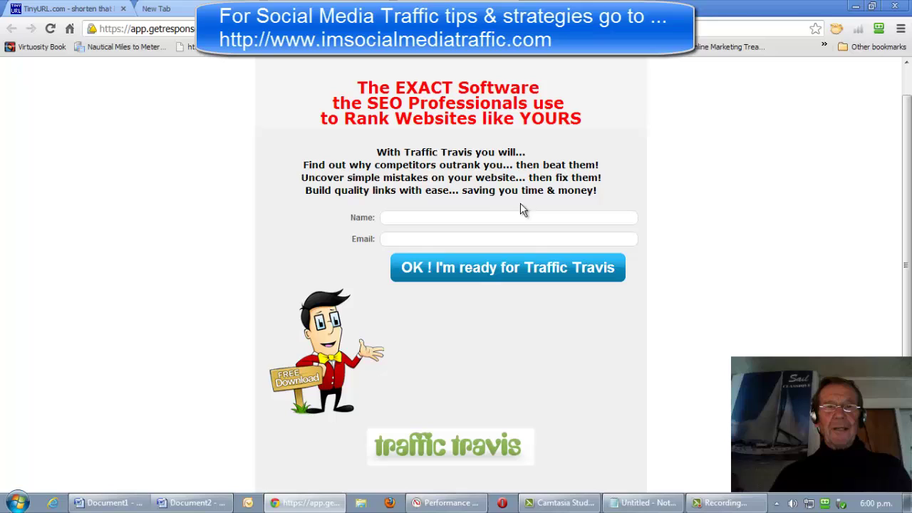
left_click(390, 217)
type("Mel Classique")
left_click(388, 239)
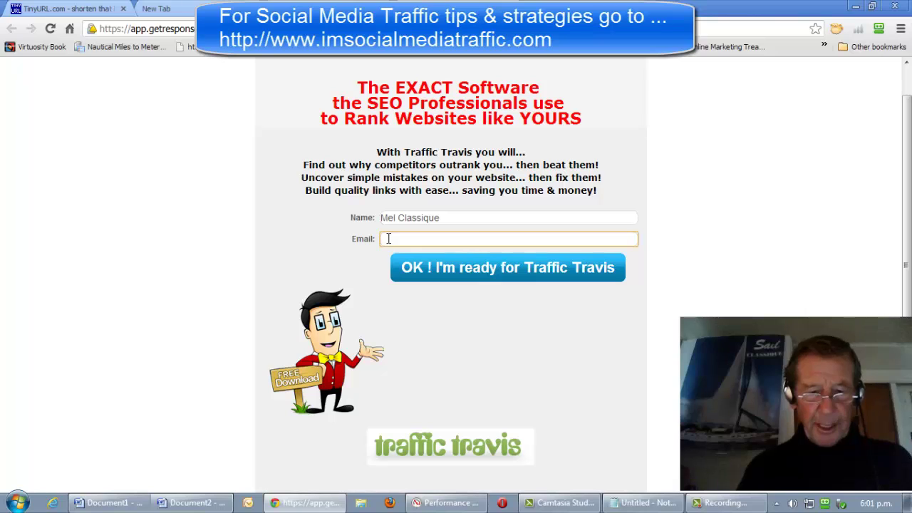
left_click(487, 271)
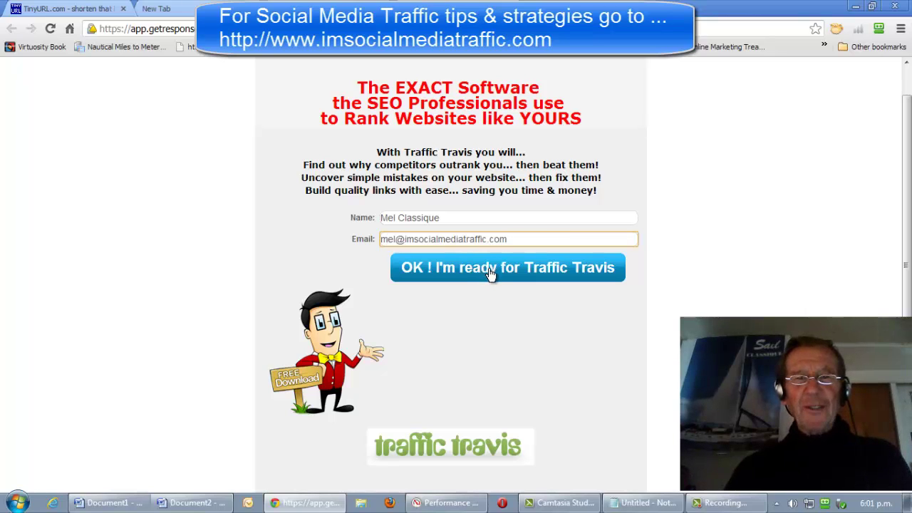
left_click(490, 275)
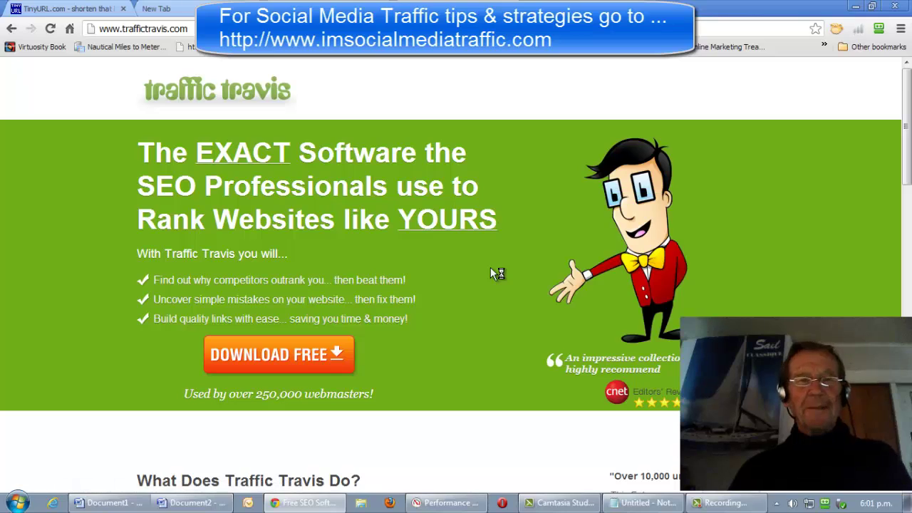
Scroll the Traffic Travis home page to reach the v4.0 Pro order page
mouse_move(908, 135)
left_mouse_down()
mouse_move(906, 309)
mouse_move(907, 142)
left_mouse_up()
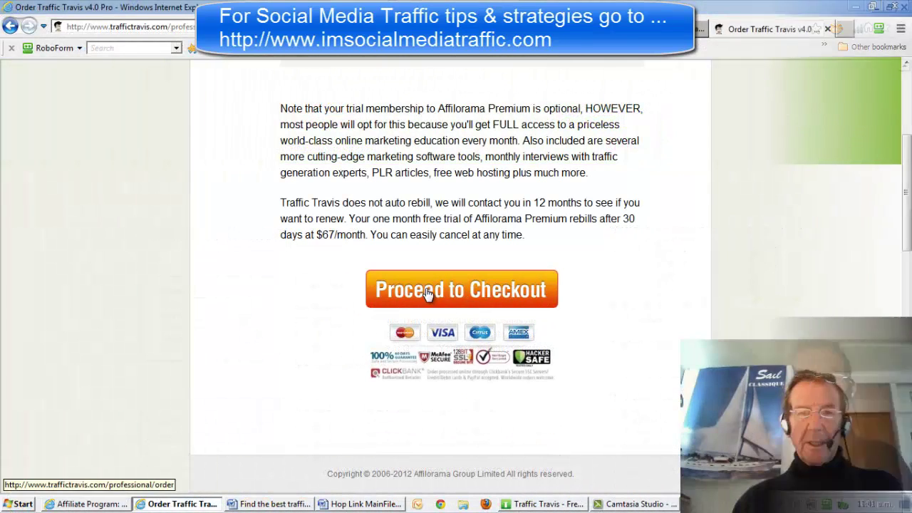
Proceed to Checkout and scroll the ClickBank order form to the payment fields and terms
left_click(432, 295)
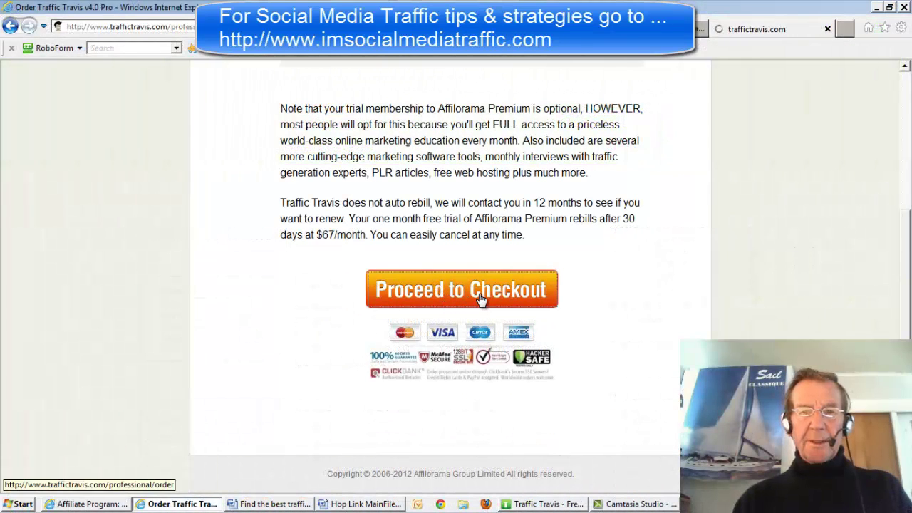
left_click_drag(909, 174, 910, 227)
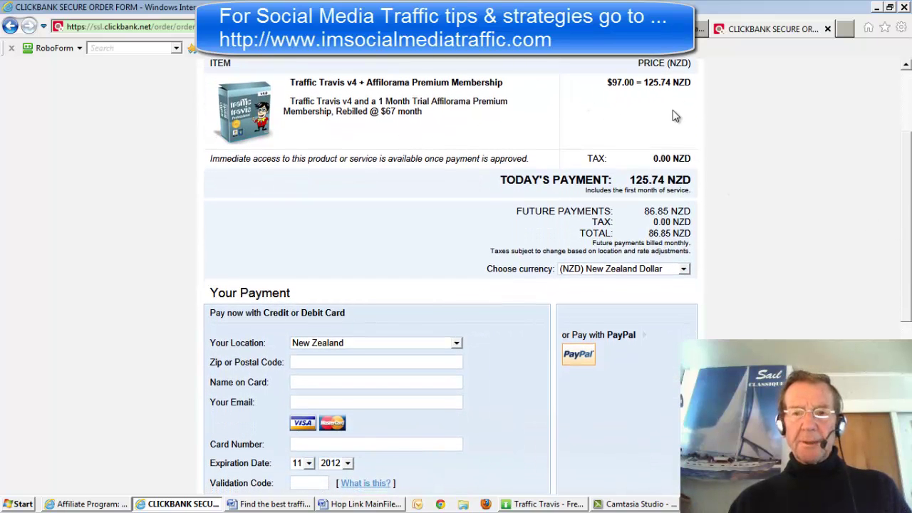
scroll(677, 114, "down", 4)
scroll(456, 278, "down", 2)
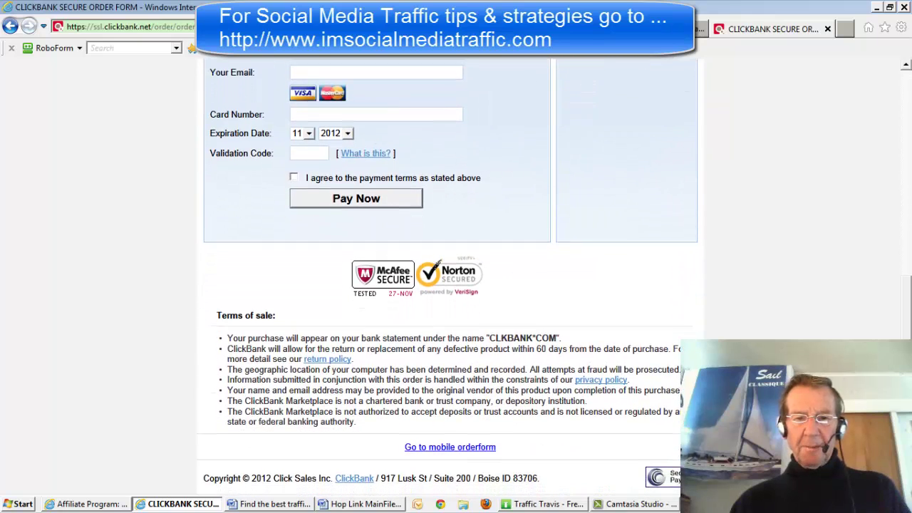